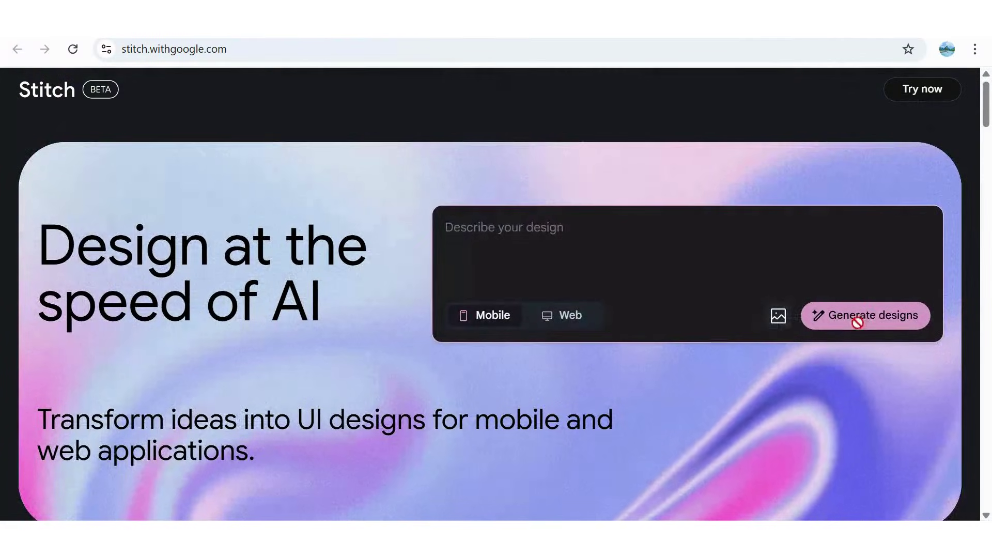
Browse the Explore Examples carousel forward to the Employee Feedback Dashboard, then back to the first examples
{"action": "scroll", "coordinate": [880, 318], "scroll_direction": "down", "scroll_amount": 10}
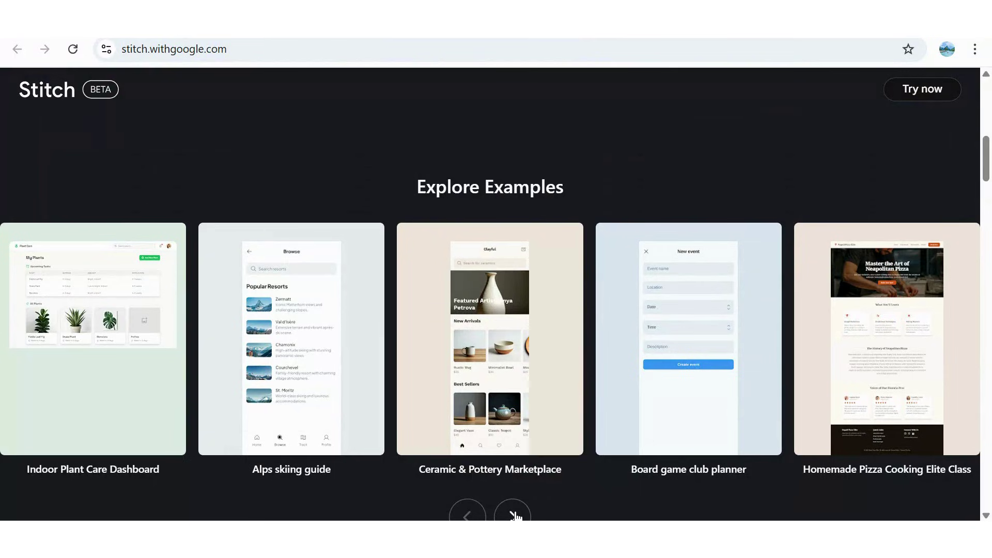
{"action": "left_click", "coordinate": [514, 514]}
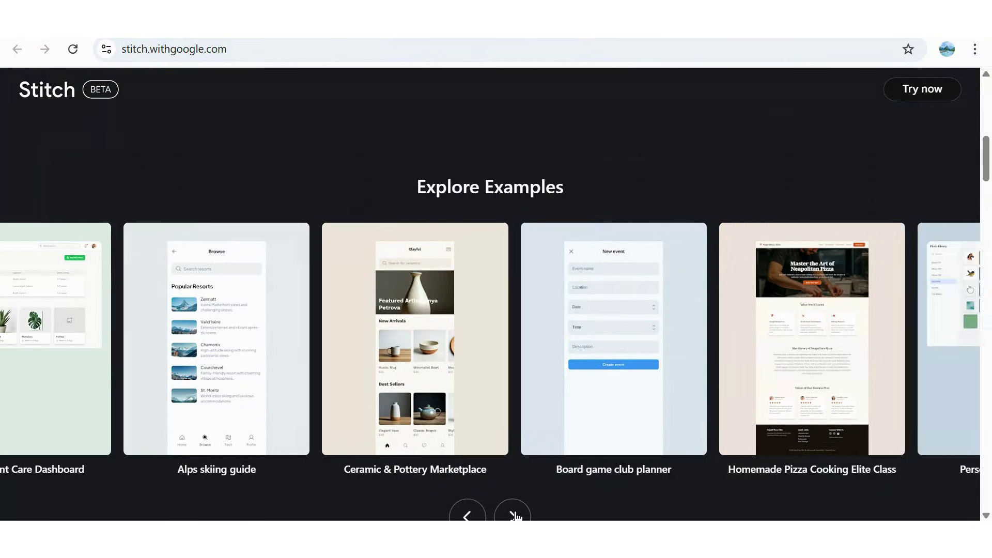
{"action": "left_click", "coordinate": [513, 515]}
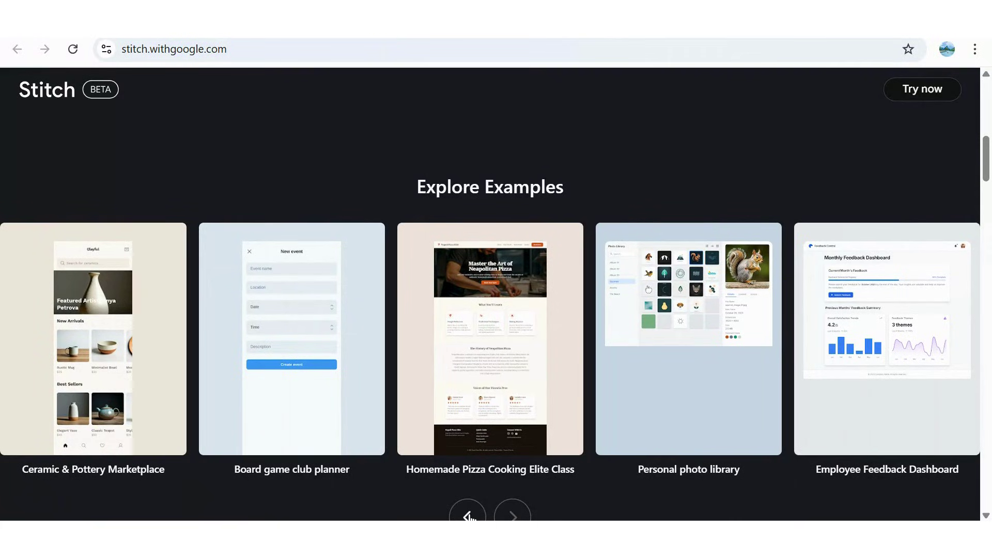
{"action": "left_click", "coordinate": [469, 517]}
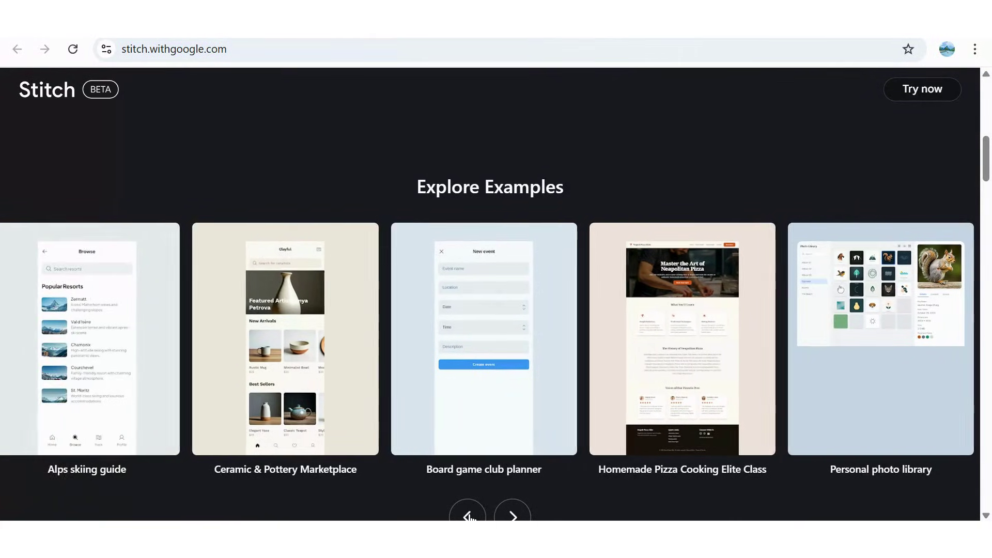
{"action": "left_click", "coordinate": [469, 517]}
Scroll past the AI for your UI, Easy edits, Export code and Gemini cards to Available now
{"action": "scroll", "coordinate": [627, 425], "scroll_direction": "down", "scroll_amount": 13}
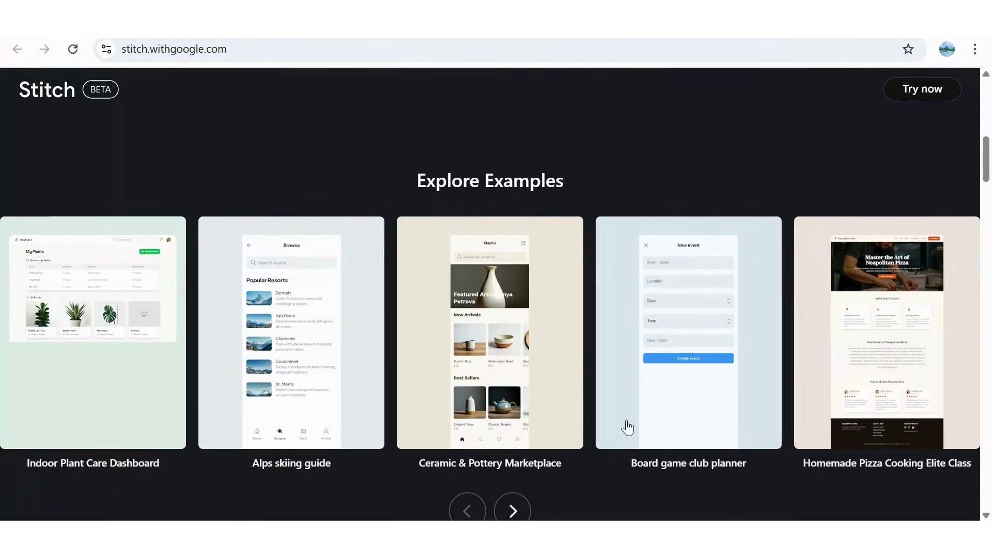
{"action": "scroll", "coordinate": [627, 427], "scroll_direction": "down", "scroll_amount": 1}
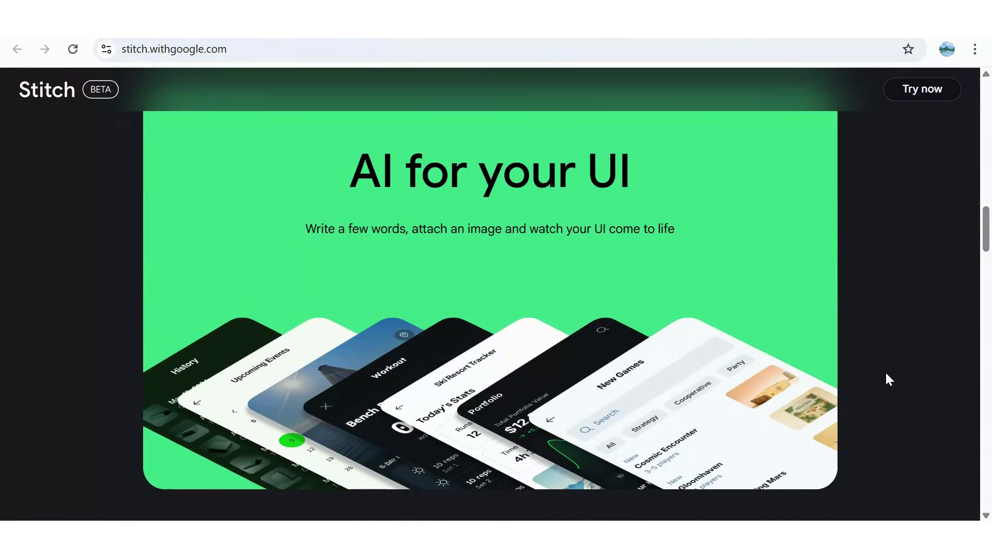
{"action": "scroll", "coordinate": [886, 378], "scroll_direction": "down", "scroll_amount": 9}
{"action": "scroll", "coordinate": [886, 379], "scroll_direction": "down", "scroll_amount": 3}
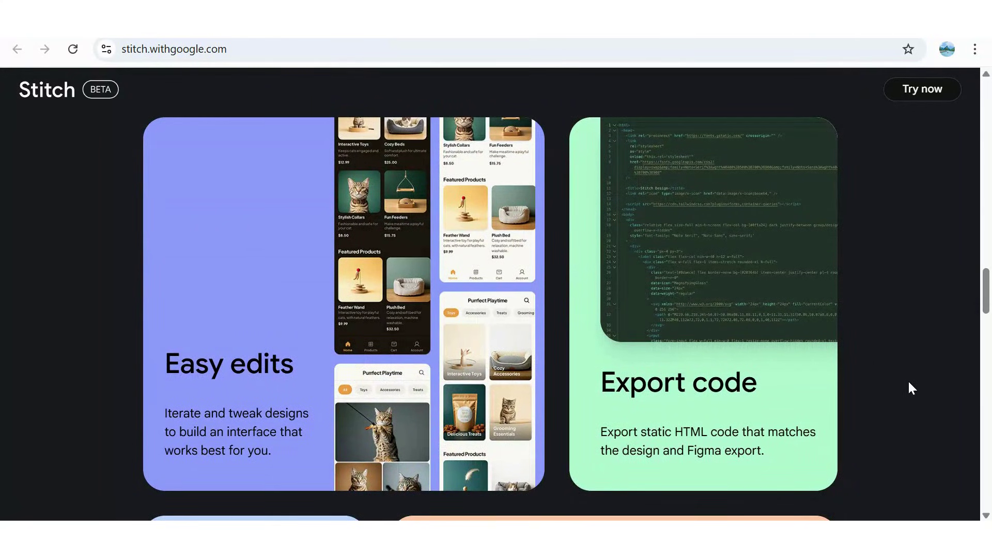
{"action": "scroll", "coordinate": [909, 381], "scroll_direction": "down", "scroll_amount": 7}
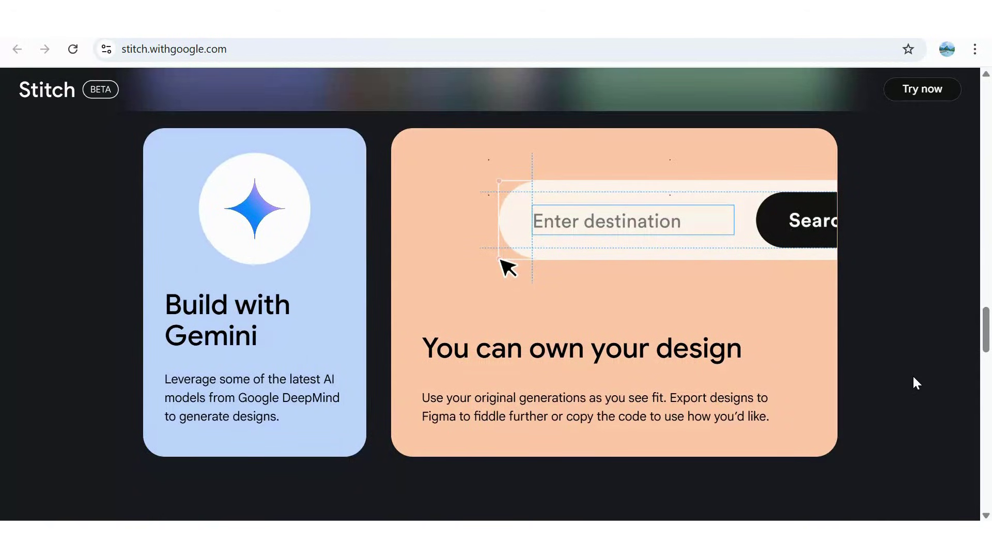
{"action": "scroll", "coordinate": [914, 379], "scroll_direction": "down", "scroll_amount": 10}
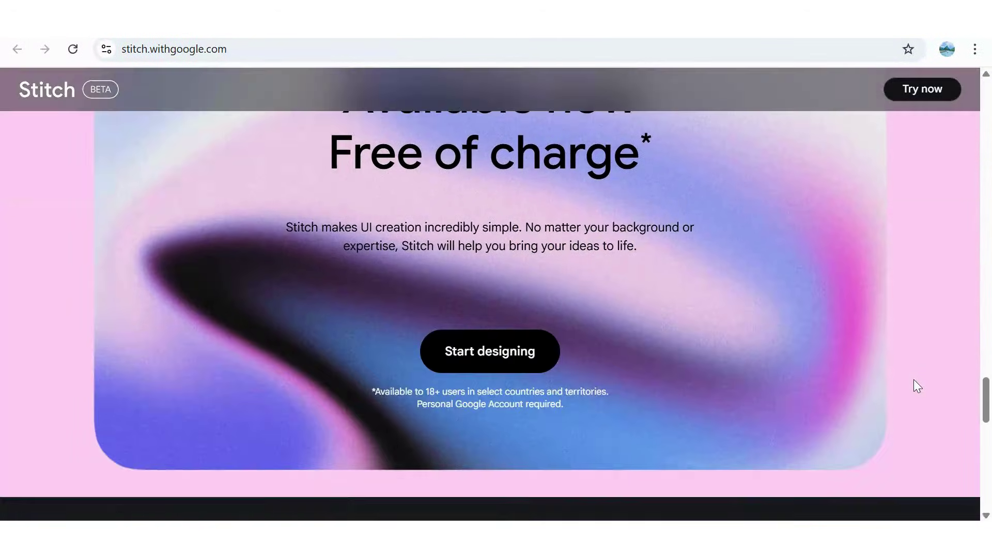
{"action": "scroll", "coordinate": [913, 379], "scroll_direction": "up", "scroll_amount": 2}
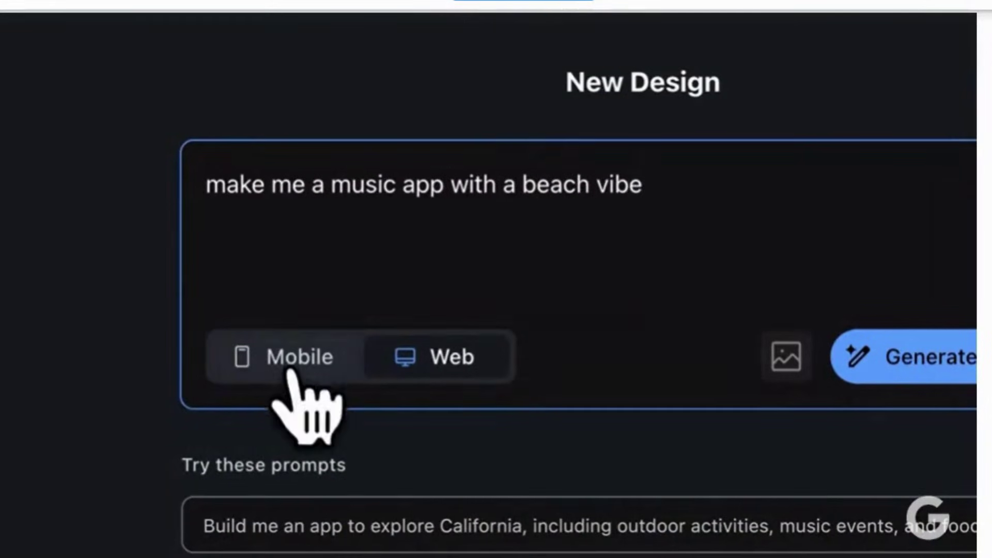
Generate the beach-vibe mobile music app and restyle it dark with yellow #FAC638, square corners and Inter
{"action": "left_click", "coordinate": [284, 352]}
{"action": "left_click", "coordinate": [971, 358]}
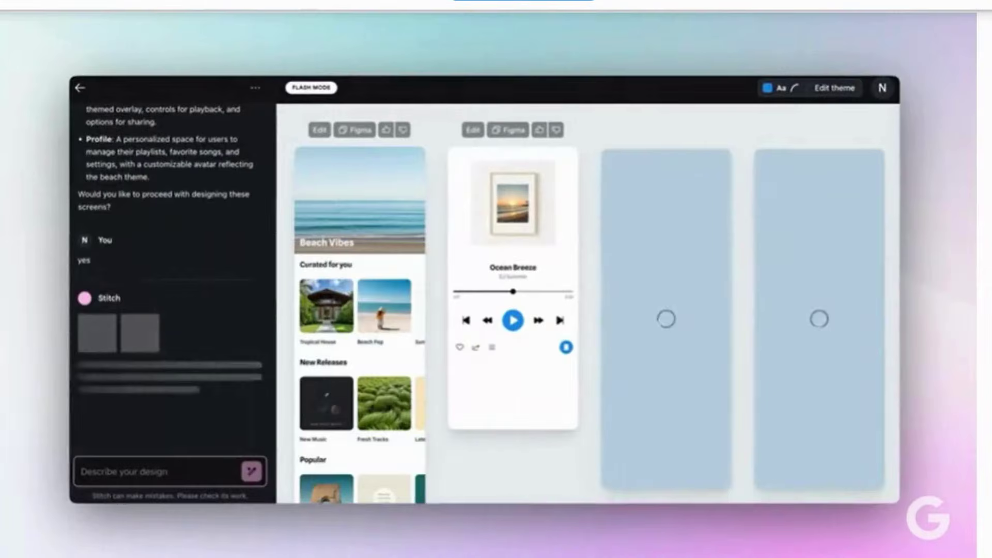
{"action": "left_click", "coordinate": [834, 88]}
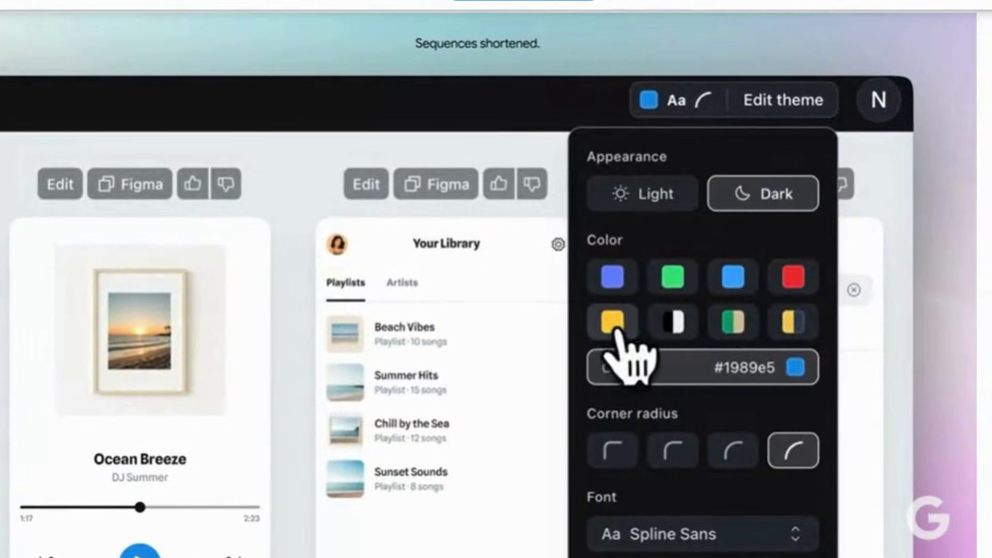
{"action": "left_click", "coordinate": [614, 323]}
{"action": "scroll", "coordinate": [627, 331], "scroll_direction": "down", "scroll_amount": 3}
{"action": "left_click", "coordinate": [615, 288]}
{"action": "left_click", "coordinate": [666, 372]}
{"action": "left_click", "coordinate": [626, 107]}
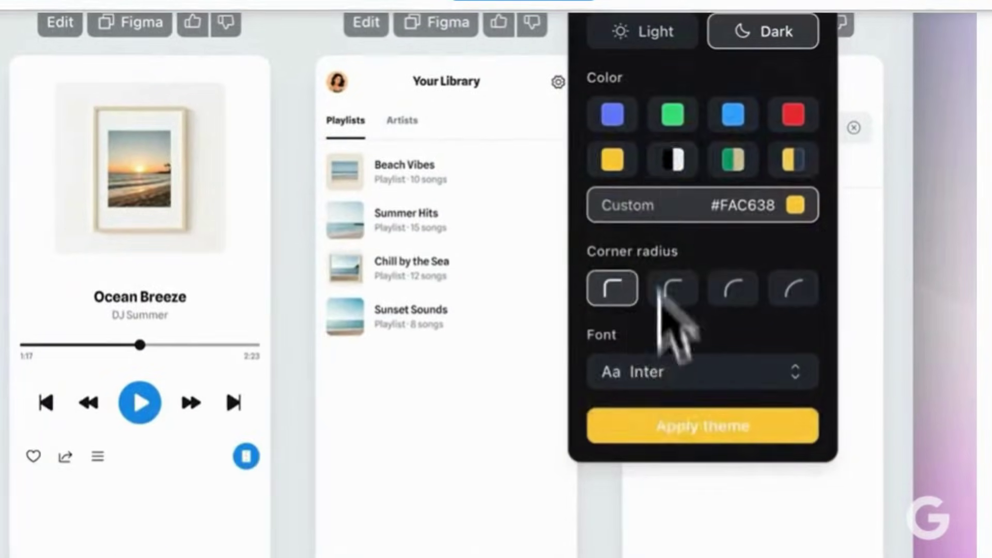
{"action": "left_click", "coordinate": [703, 426]}
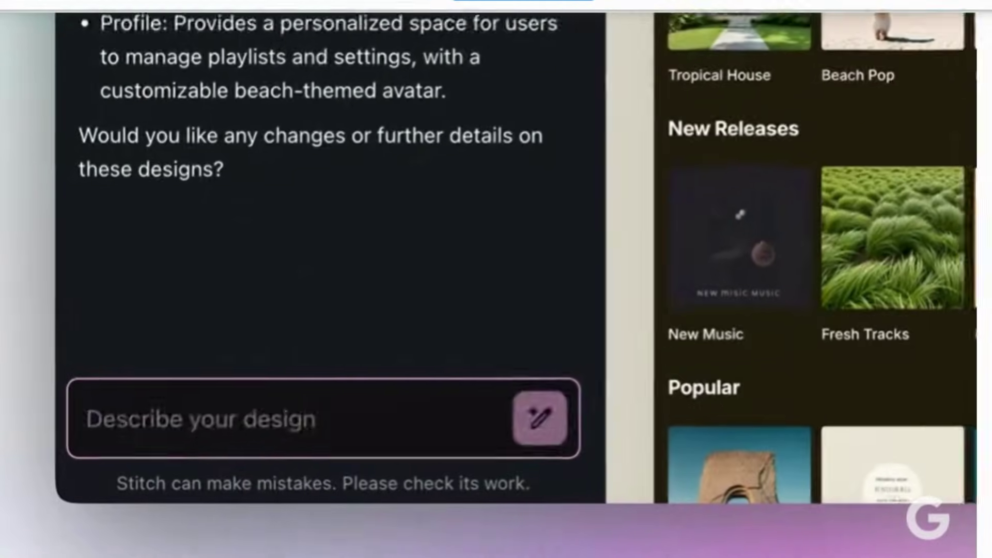
Ask Stitch to 'add a search function to the home screen' and copy the result for Figma
{"action": "type", "text": "add a search function to the home screen"}
{"action": "left_click", "coordinate": [542, 417]}
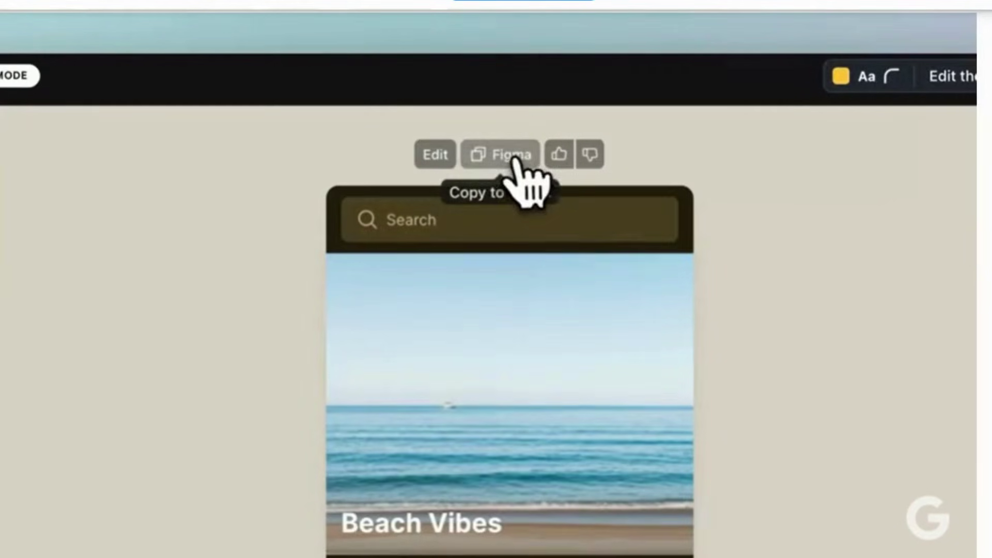
{"action": "left_click", "coordinate": [585, 130]}
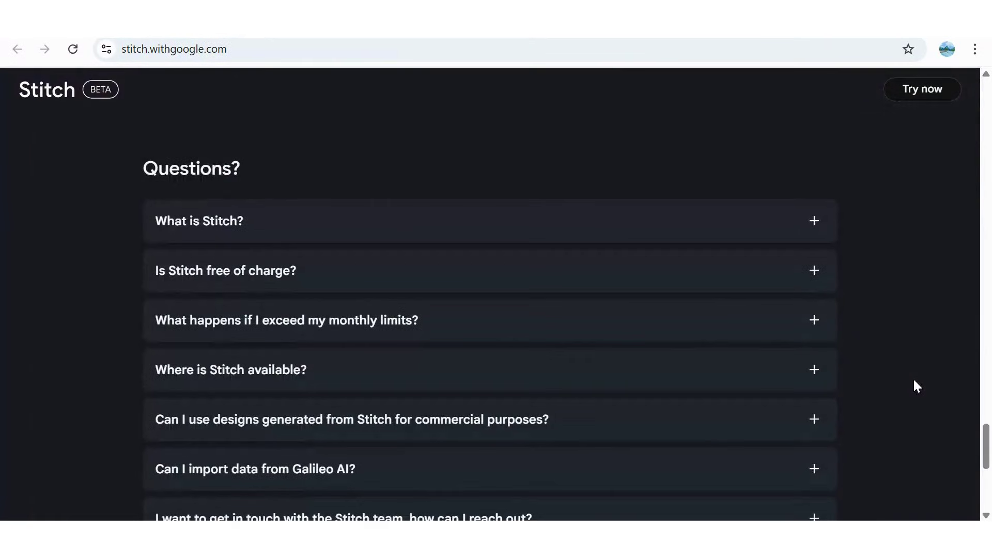
Read the FAQ answer to 'What is Stitch?', then expand 'Is Stitch free of charge?'
{"action": "left_click", "coordinate": [815, 222]}
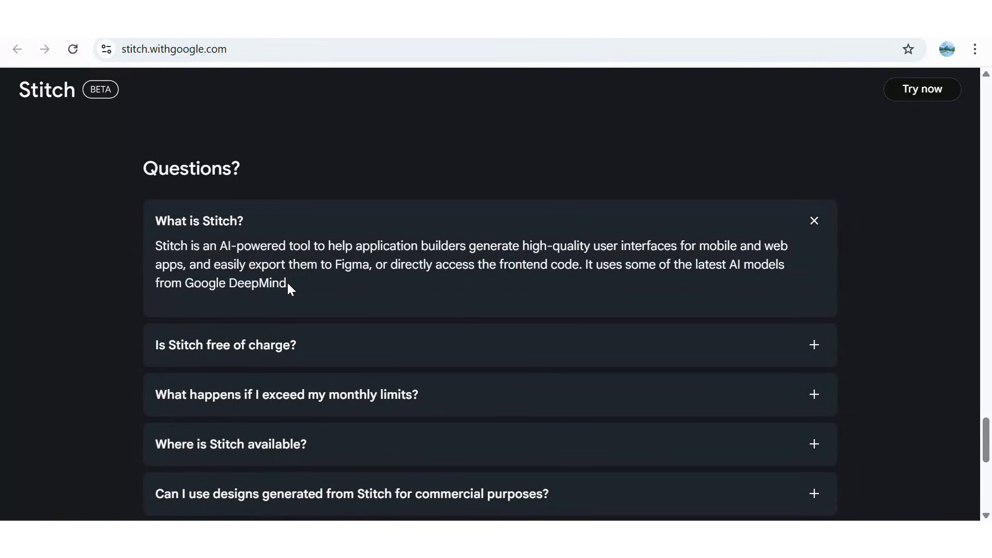
{"action": "left_click", "coordinate": [816, 224]}
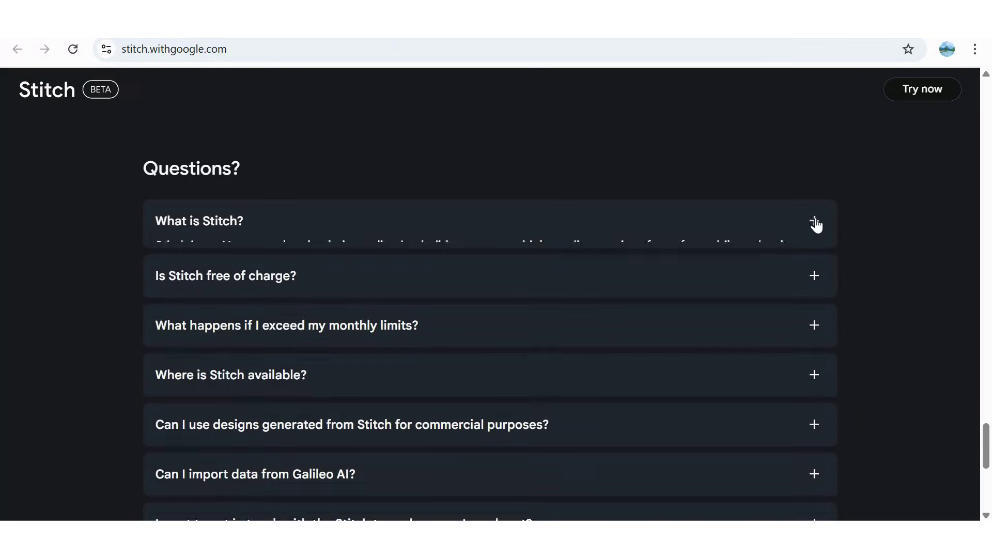
{"action": "left_click", "coordinate": [815, 274]}
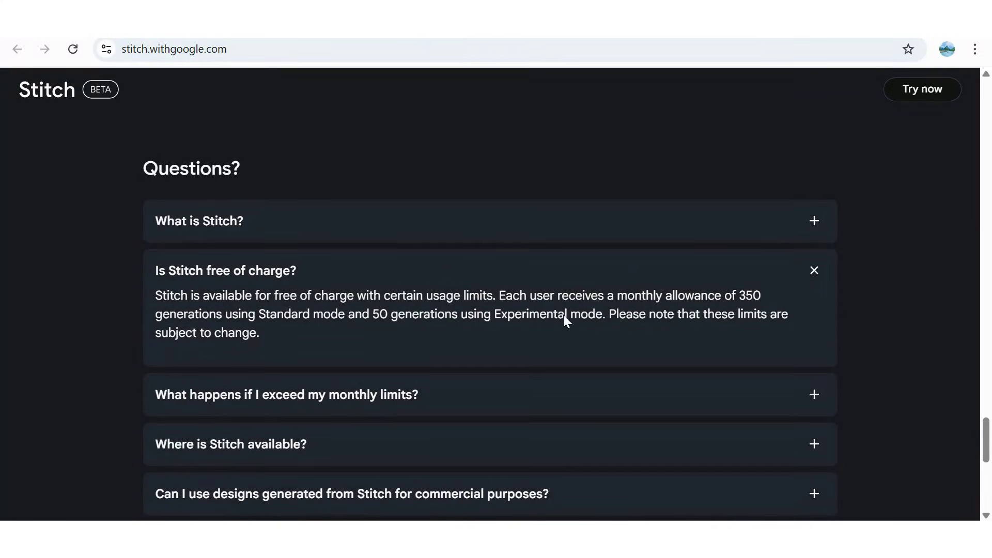
Collapse the free-of-charge answer and return to the top of the landing page
{"action": "left_click", "coordinate": [813, 271]}
{"action": "scroll", "coordinate": [828, 270], "scroll_direction": "up", "scroll_amount": 9}
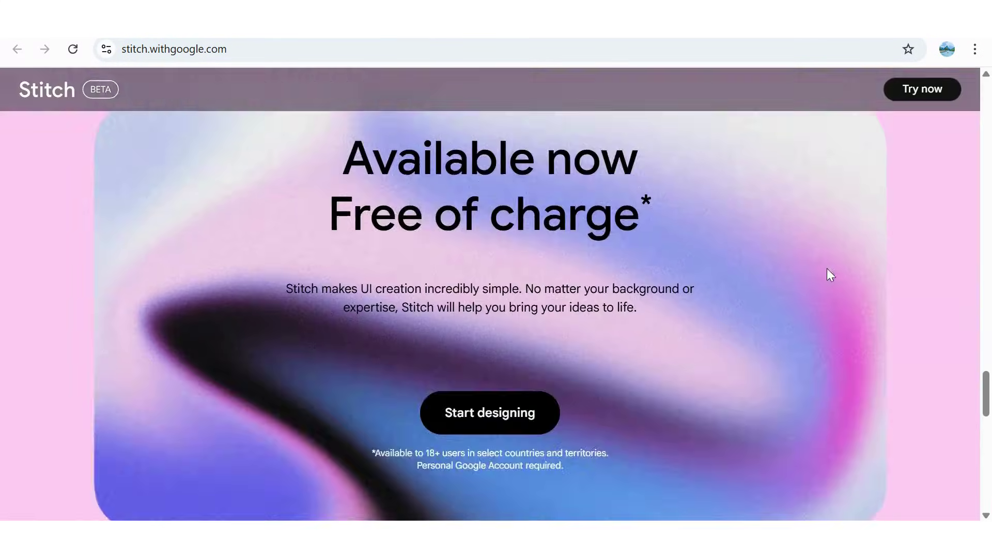
{"action": "scroll", "coordinate": [814, 275], "scroll_direction": "up", "scroll_amount": 15}
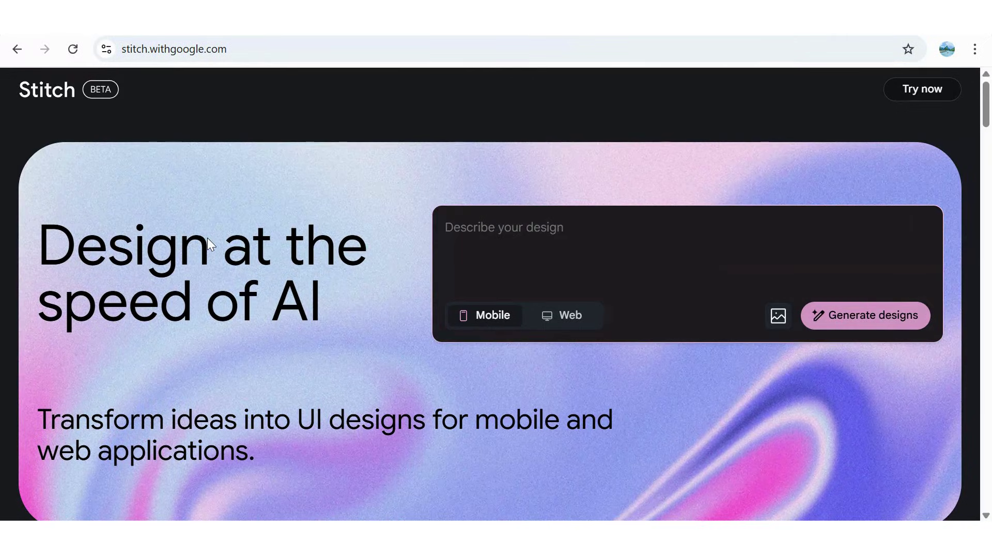
Launch the Stitch app, dismiss the terms and privacy notice, and show the help links menu
{"action": "left_click", "coordinate": [931, 93]}
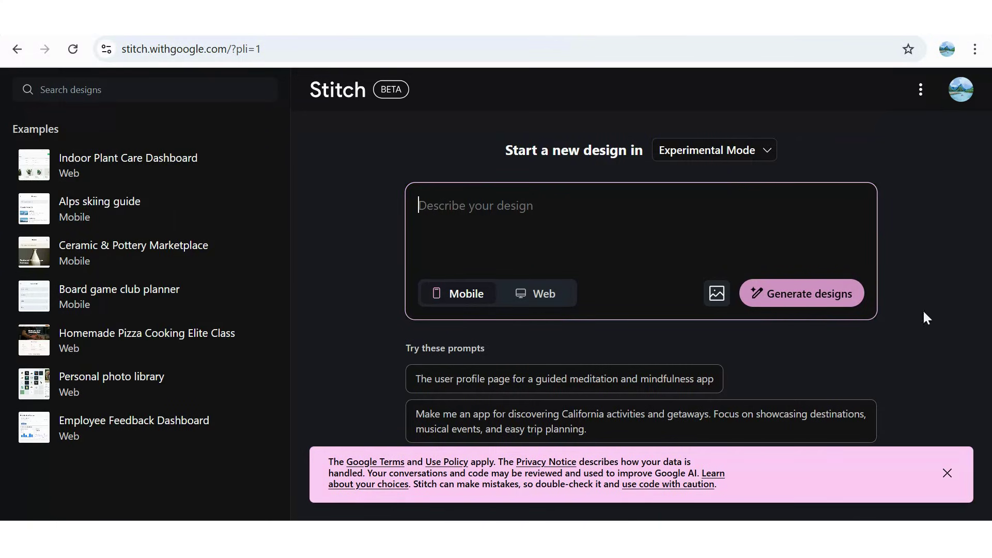
{"action": "left_click", "coordinate": [946, 474]}
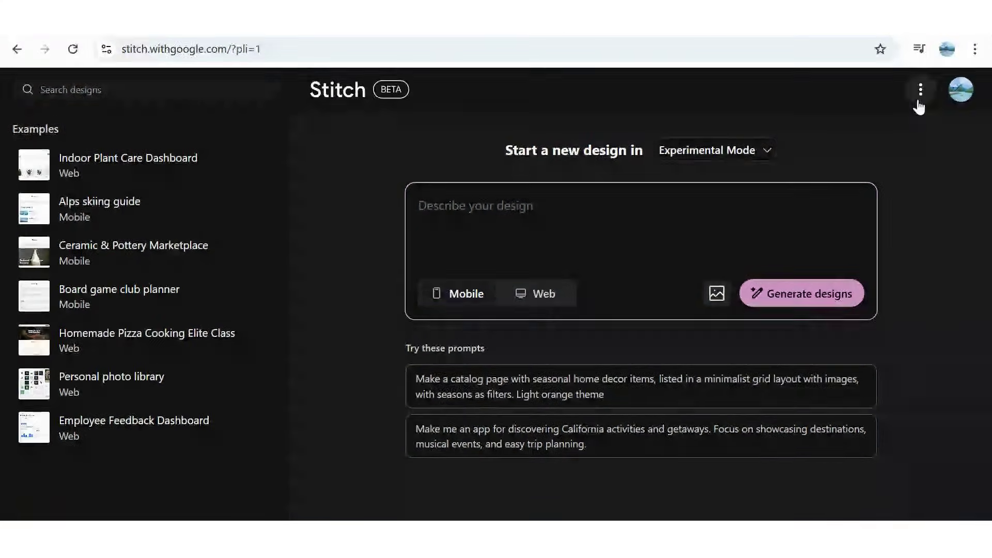
{"action": "left_click", "coordinate": [919, 90]}
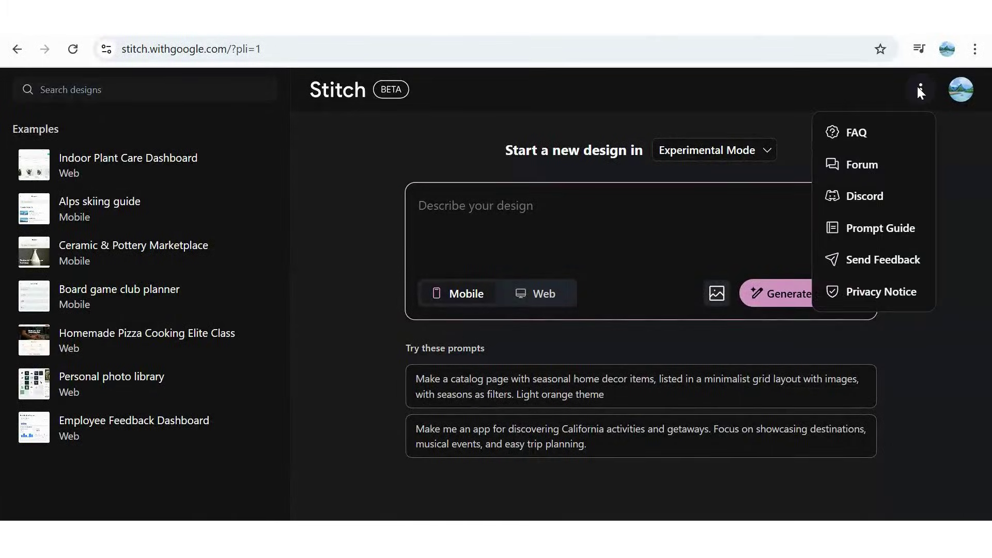
Open the Stitch Prompt Guide forum post and read its advice on high-level versus detailed prompts
{"action": "left_click", "coordinate": [897, 230]}
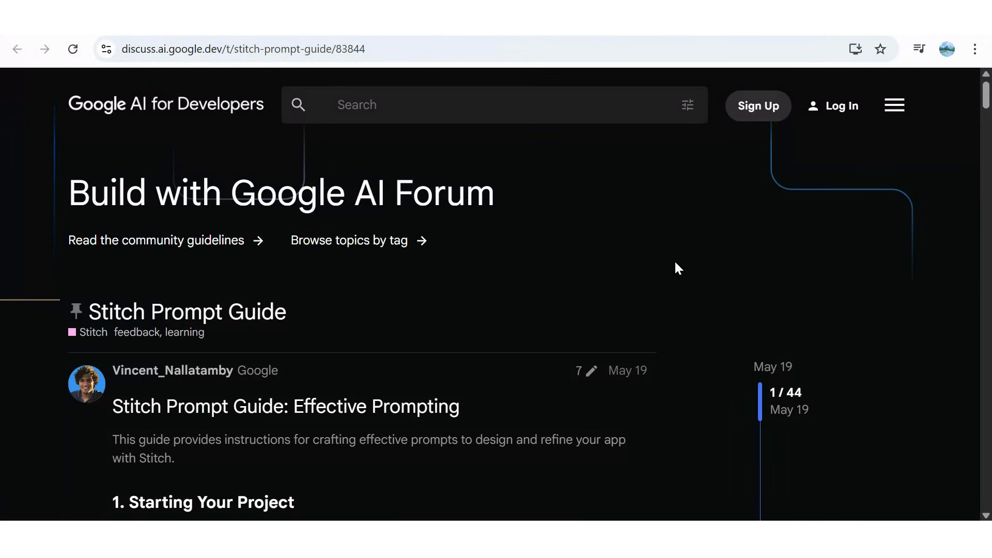
{"action": "scroll", "coordinate": [676, 266], "scroll_direction": "down", "scroll_amount": 3}
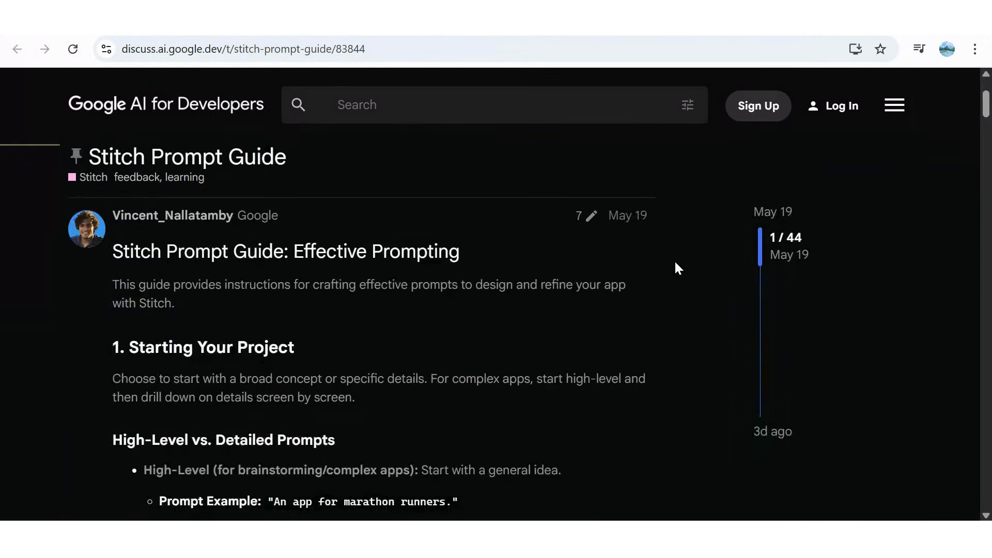
{"action": "scroll", "coordinate": [675, 267], "scroll_direction": "down", "scroll_amount": 3}
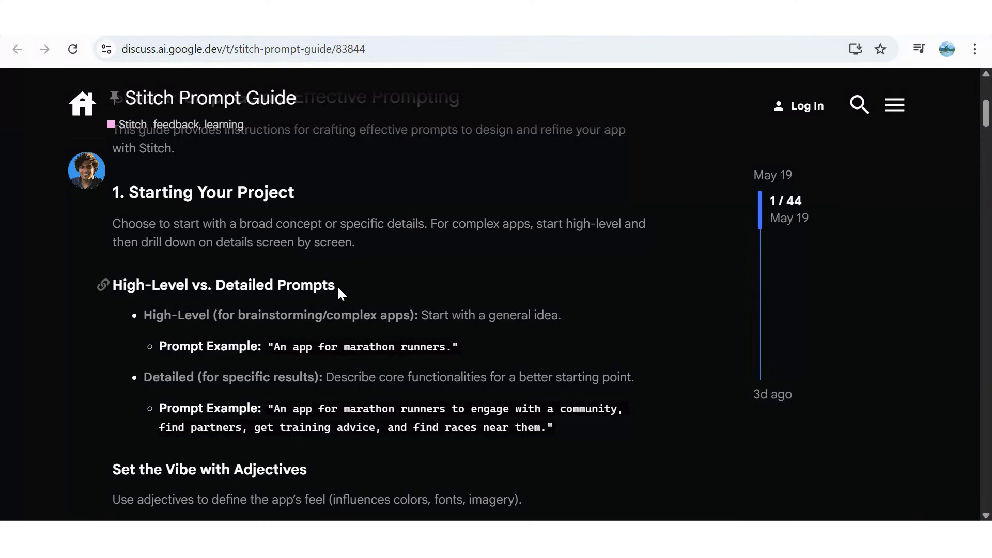
{"action": "scroll", "coordinate": [342, 292], "scroll_direction": "down", "scroll_amount": 1}
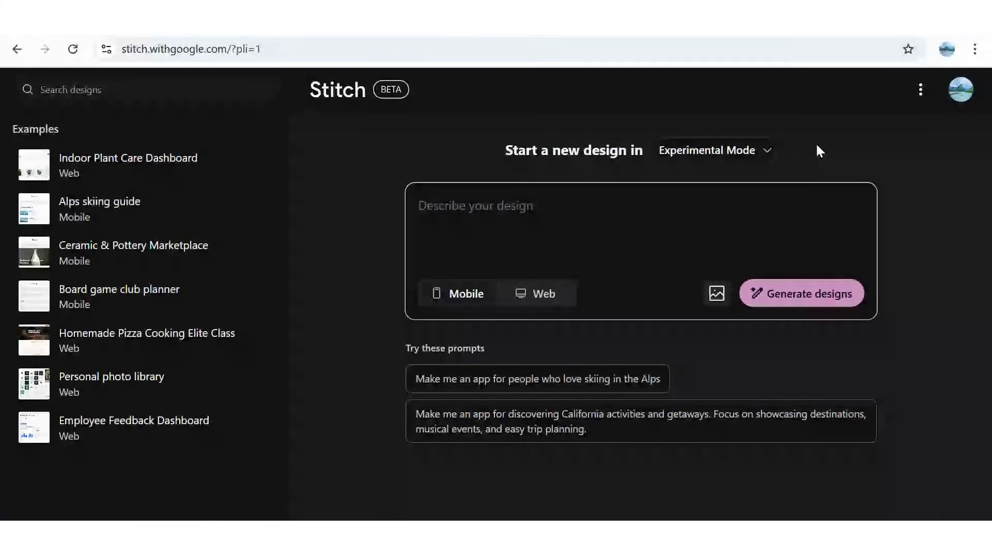
{"action": "left_click", "coordinate": [767, 151]}
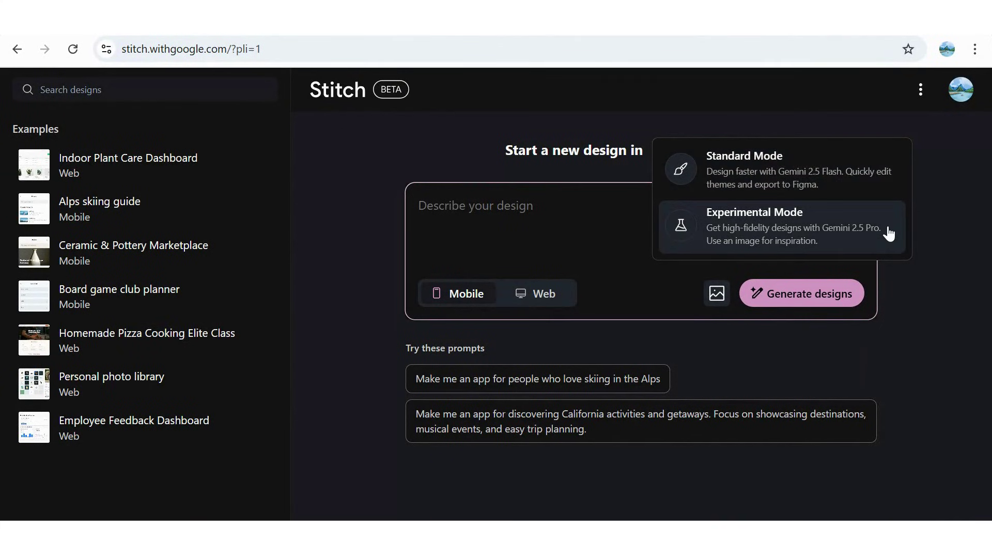
{"action": "left_click", "coordinate": [860, 102]}
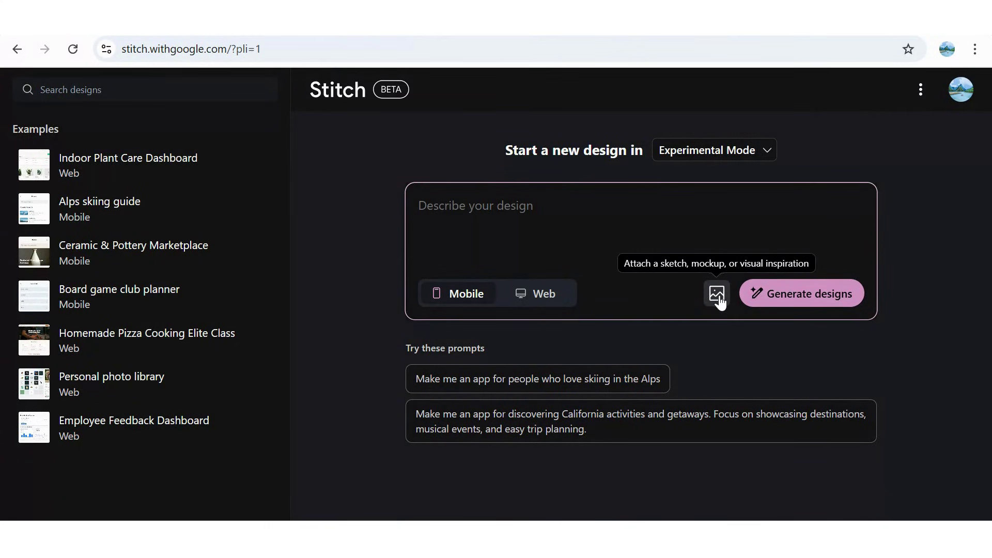
{"action": "left_click", "coordinate": [539, 299]}
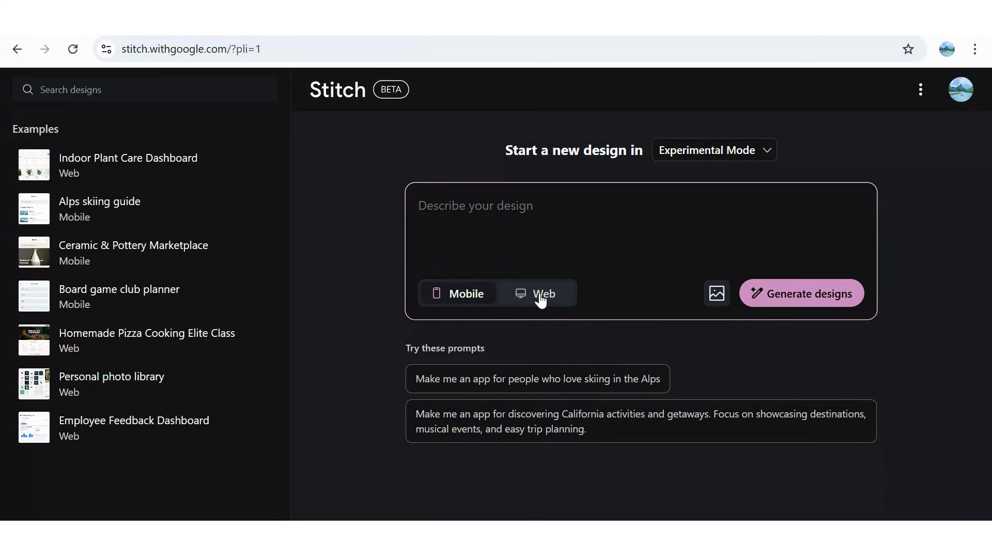
{"action": "left_click", "coordinate": [461, 297]}
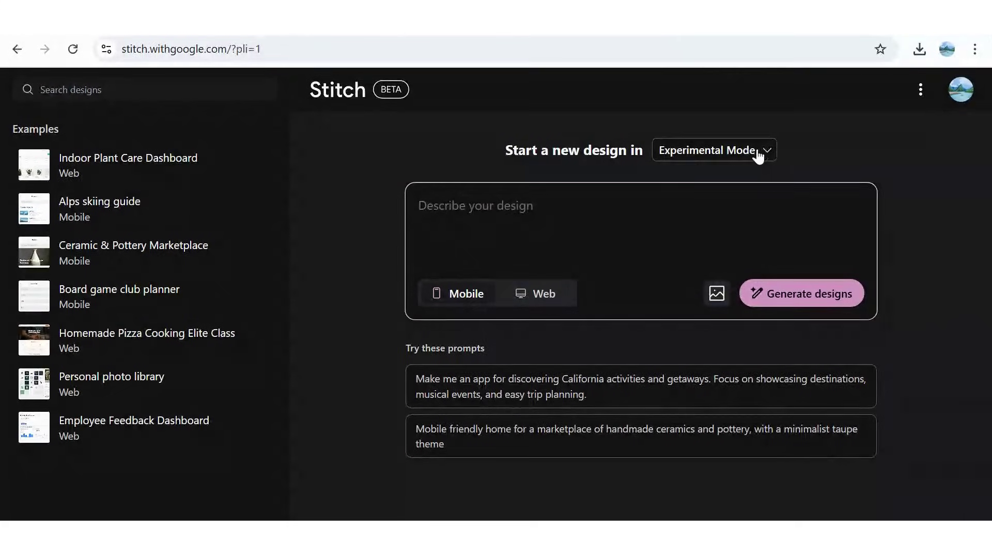
Switch to Experimental Mode, attach a reference image and paste in the prepared music app prompt
{"action": "left_click", "coordinate": [758, 155]}
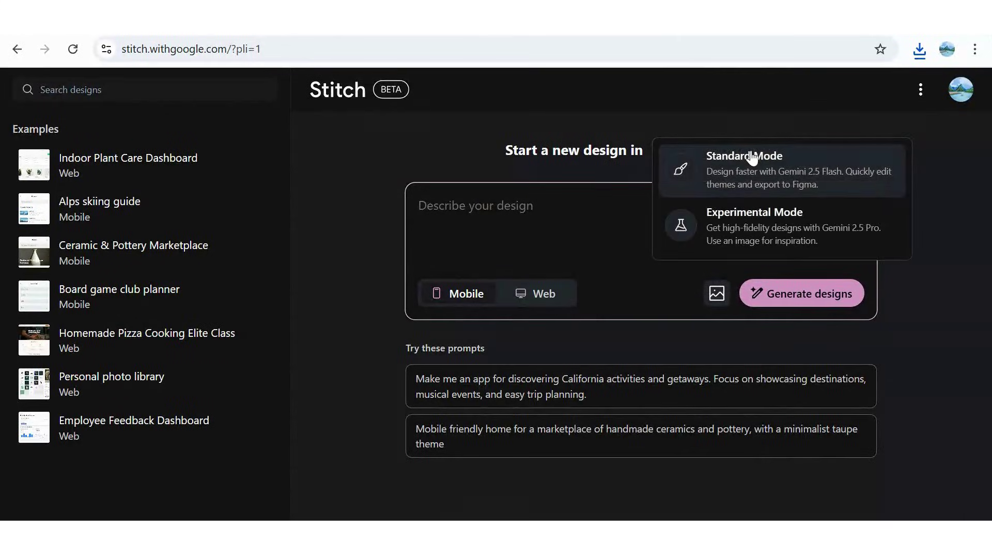
{"action": "left_click", "coordinate": [771, 232]}
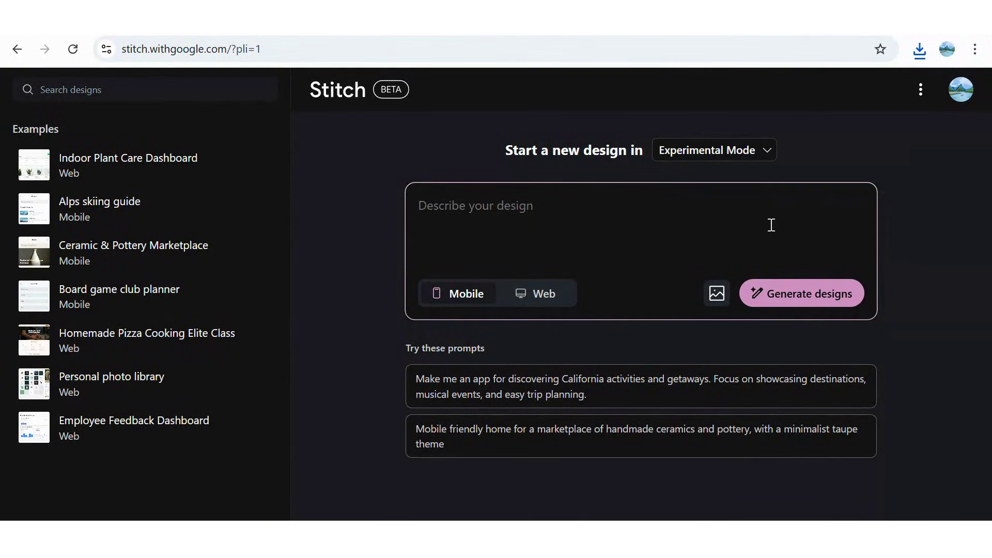
{"action": "left_click", "coordinate": [718, 298]}
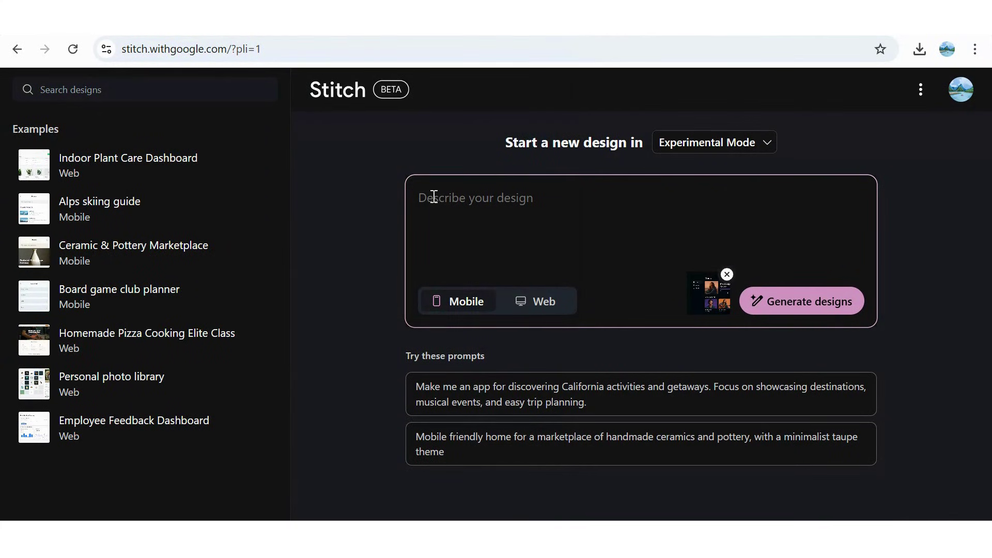
{"action": "key", "text": "ctrl+v"}
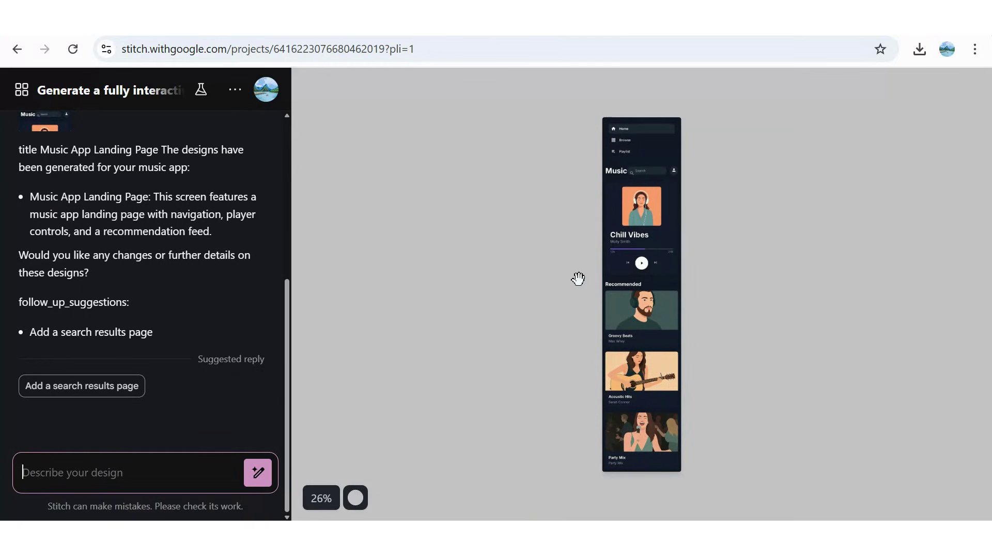
Select the Music App Landing Page design, attach it to the chat and preview it full-screen
{"action": "mouse_move", "coordinate": [285, 408]}
{"action": "left_mouse_down"}
{"action": "mouse_move", "coordinate": [280, 279]}
{"action": "mouse_move", "coordinate": [291, 413]}
{"action": "left_mouse_up"}
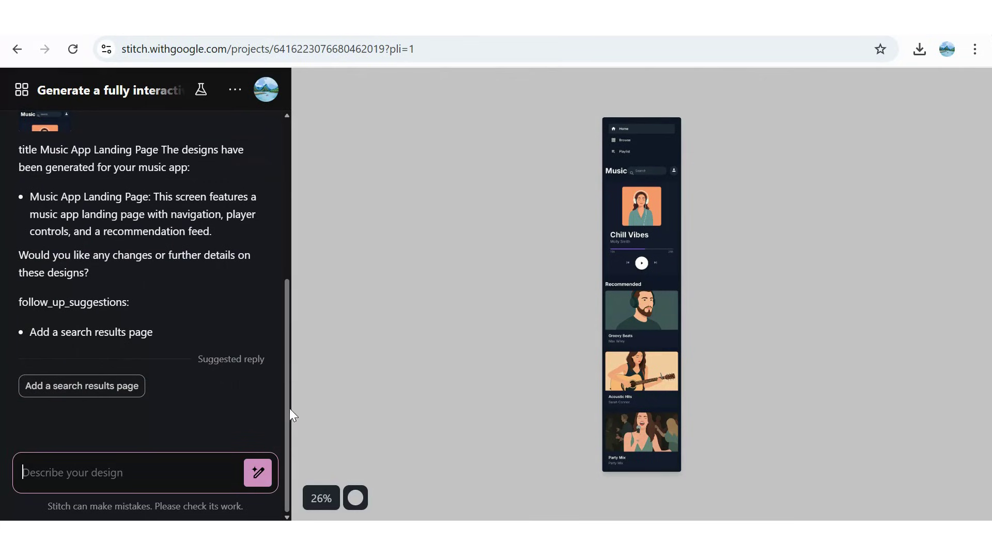
{"action": "mouse_move", "coordinate": [560, 334]}
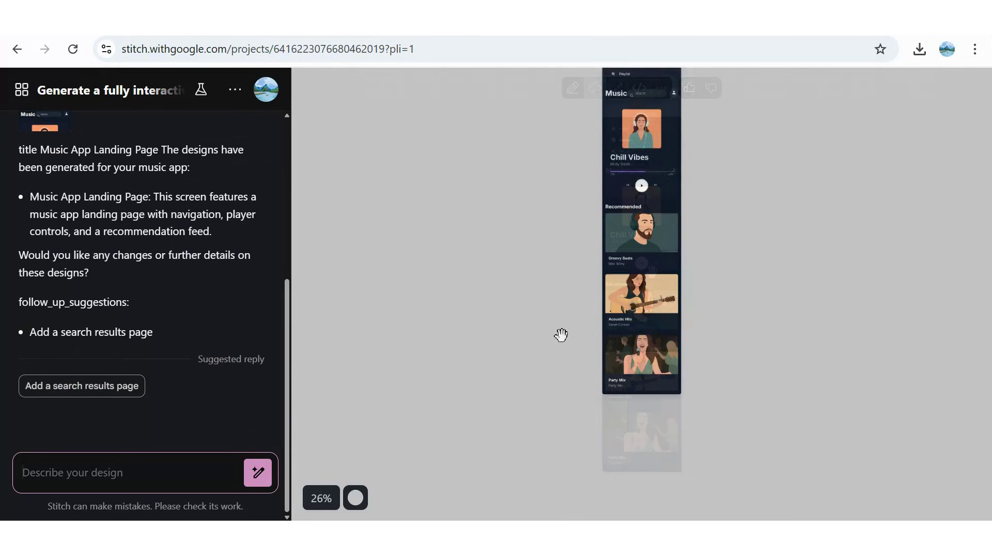
{"action": "left_click", "coordinate": [571, 97]}
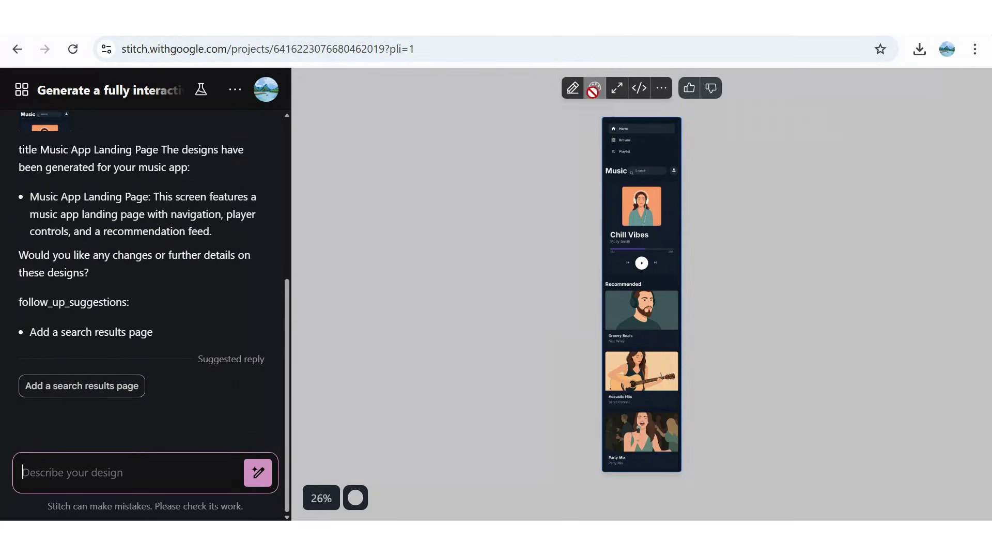
{"action": "left_click", "coordinate": [618, 94]}
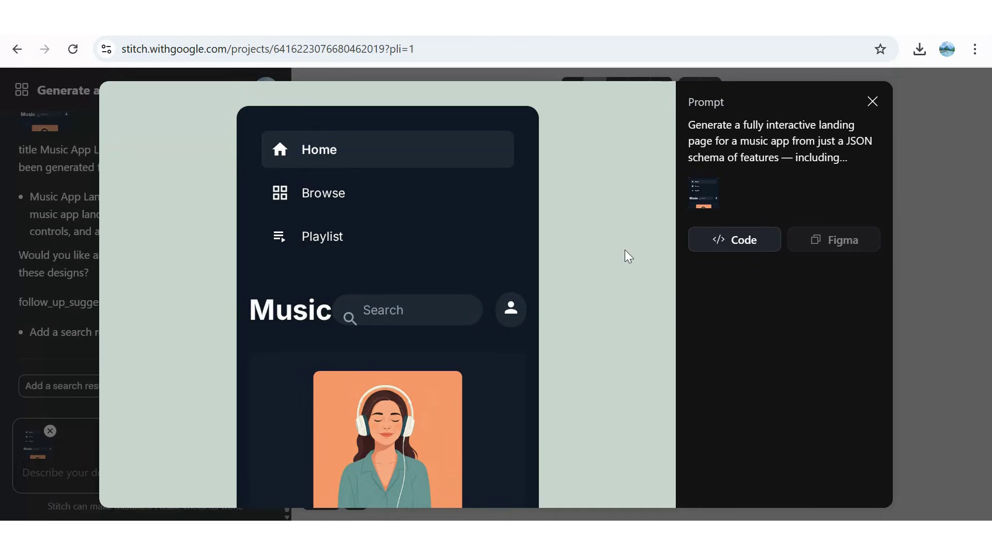
{"action": "scroll", "coordinate": [625, 250], "scroll_direction": "down", "scroll_amount": 12}
{"action": "left_click", "coordinate": [752, 246]}
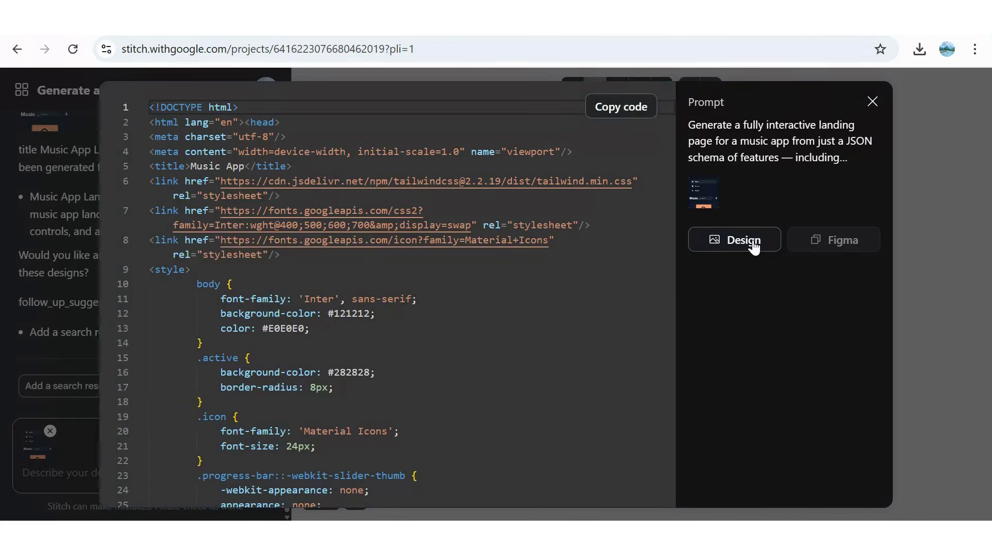
{"action": "scroll", "coordinate": [640, 267], "scroll_direction": "down", "scroll_amount": 3}
{"action": "scroll", "coordinate": [639, 268], "scroll_direction": "up", "scroll_amount": 3}
{"action": "left_click", "coordinate": [756, 247]}
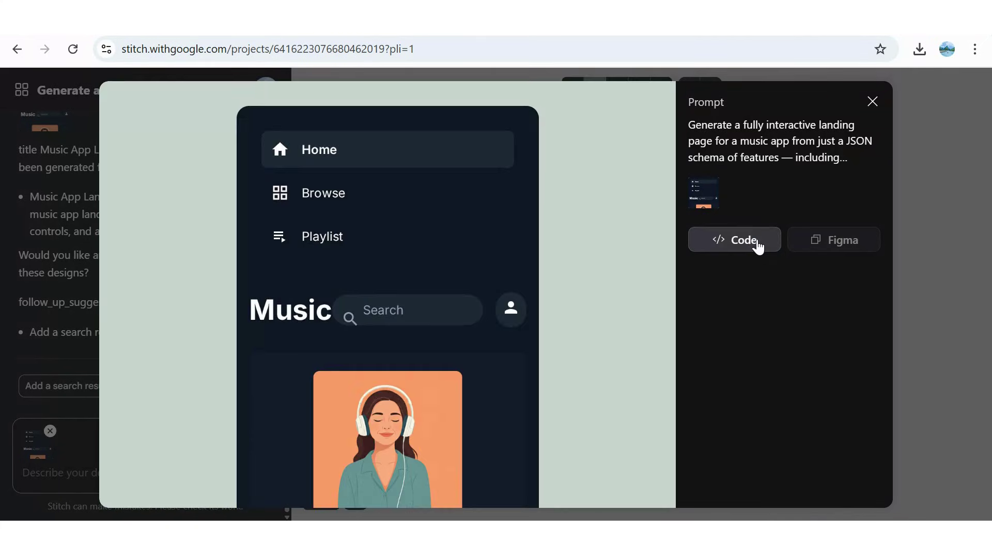